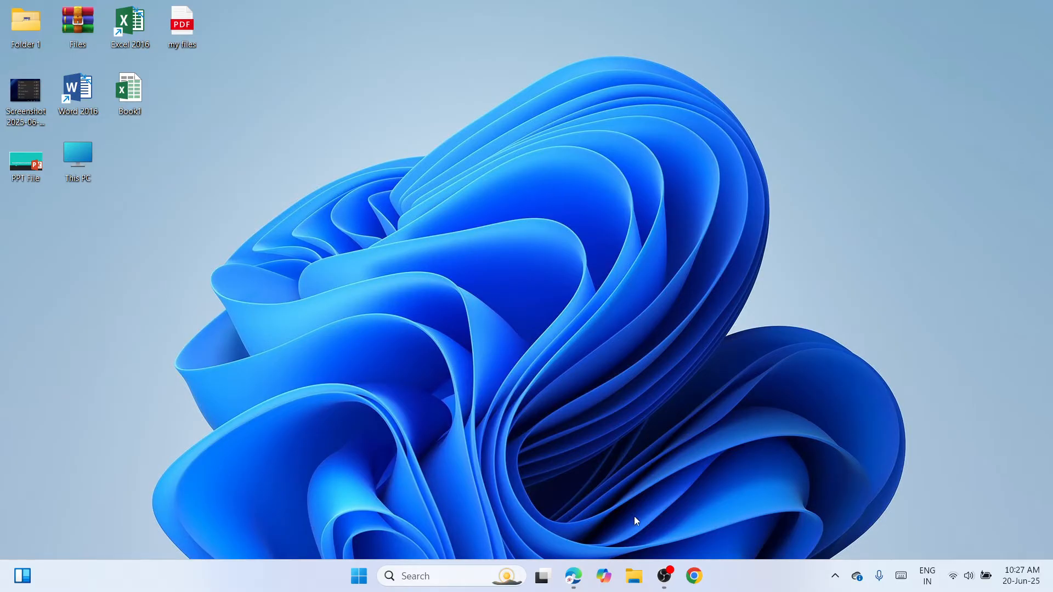
Open the format settings for Flash Drive (E:) from This PC in File Explorer.
{"action": "left_click", "coordinate": [634, 577]}
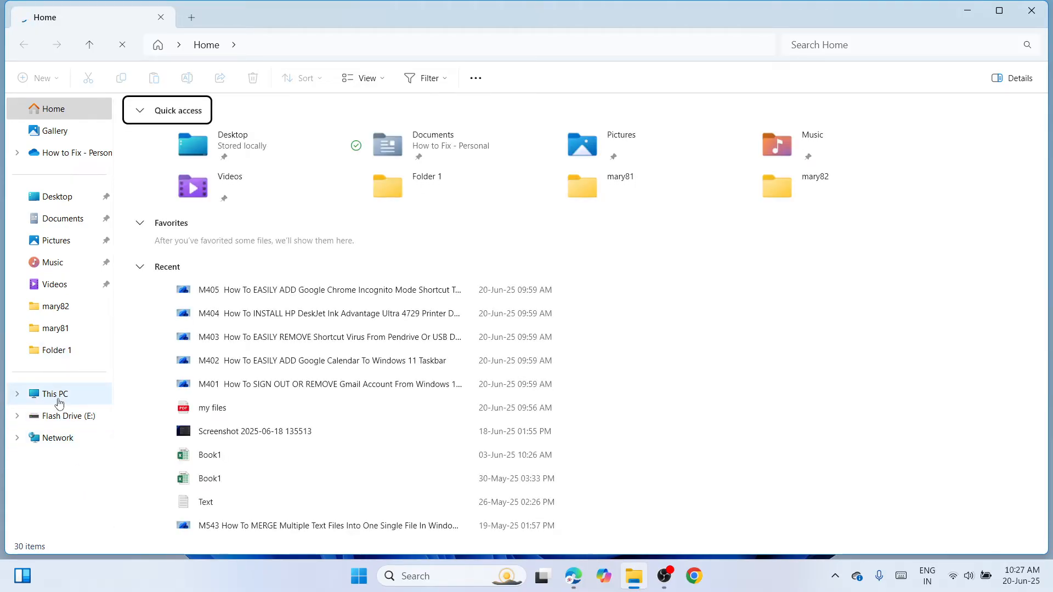
{"action": "left_click", "coordinate": [57, 399]}
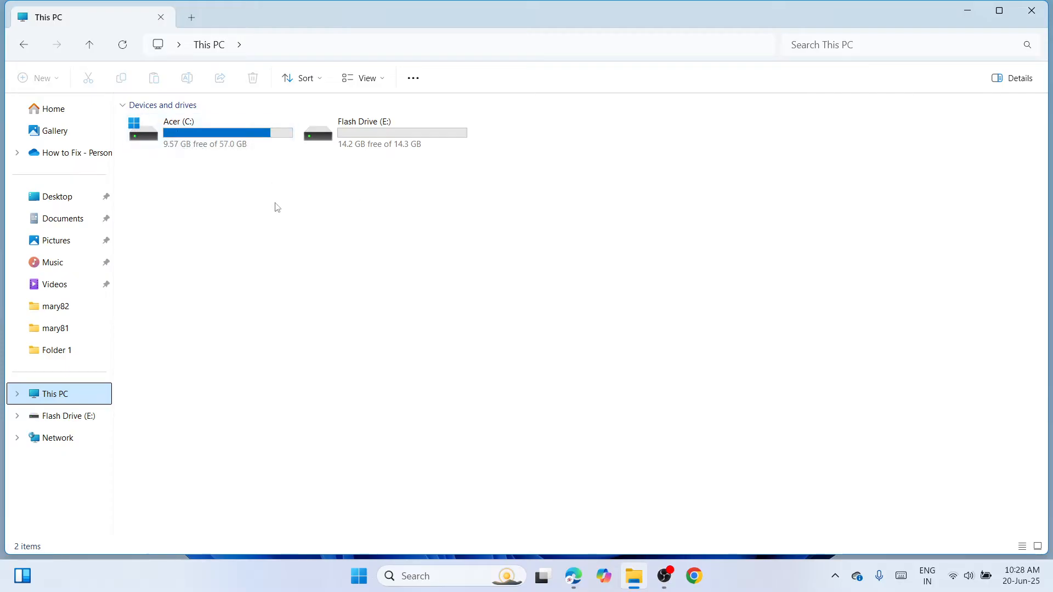
{"action": "left_click", "coordinate": [412, 133]}
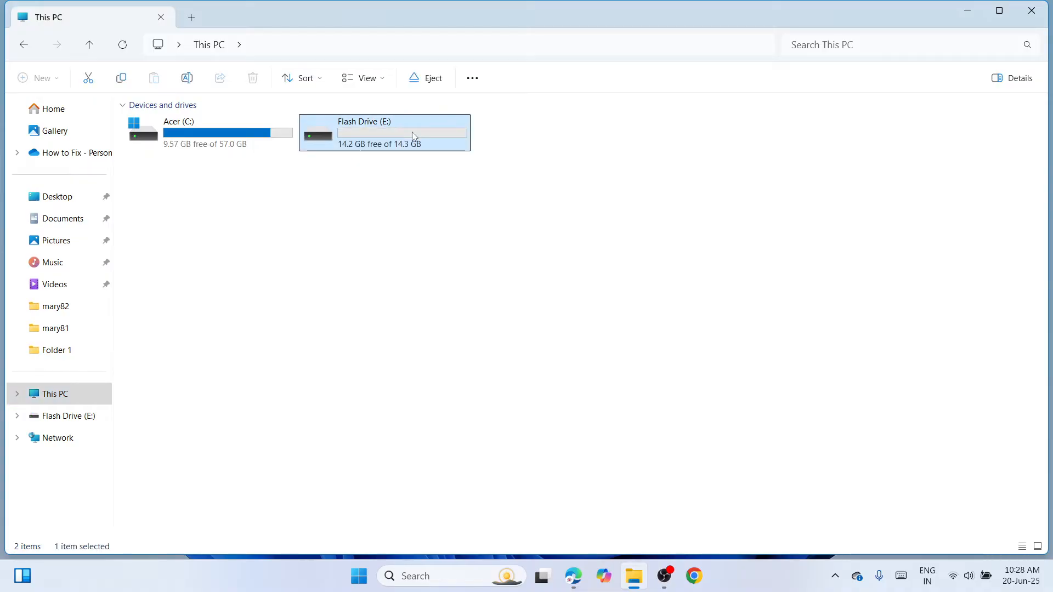
{"action": "right_click", "coordinate": [412, 131]}
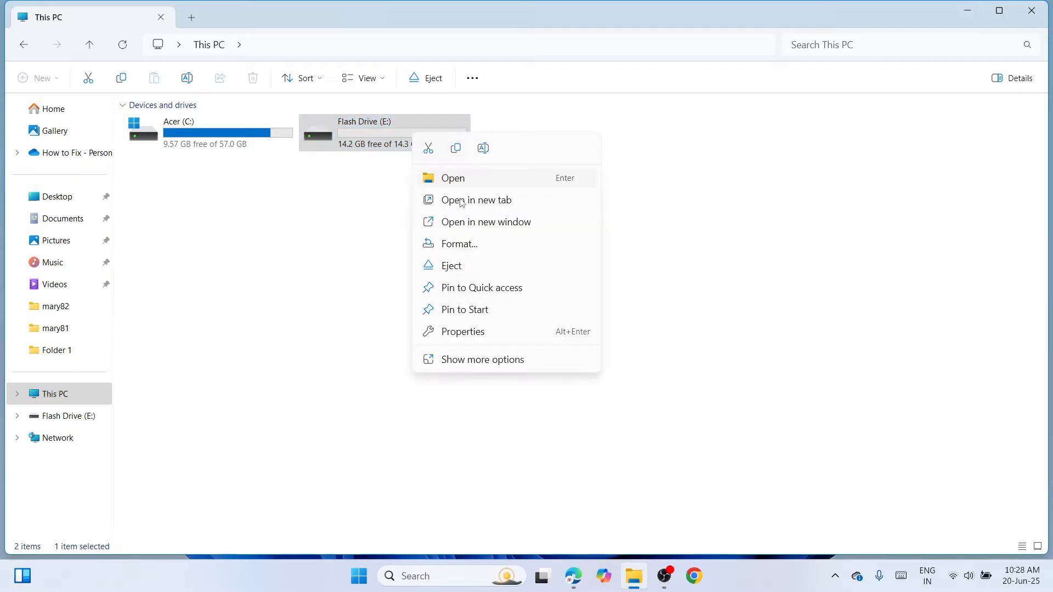
{"action": "left_click", "coordinate": [465, 242]}
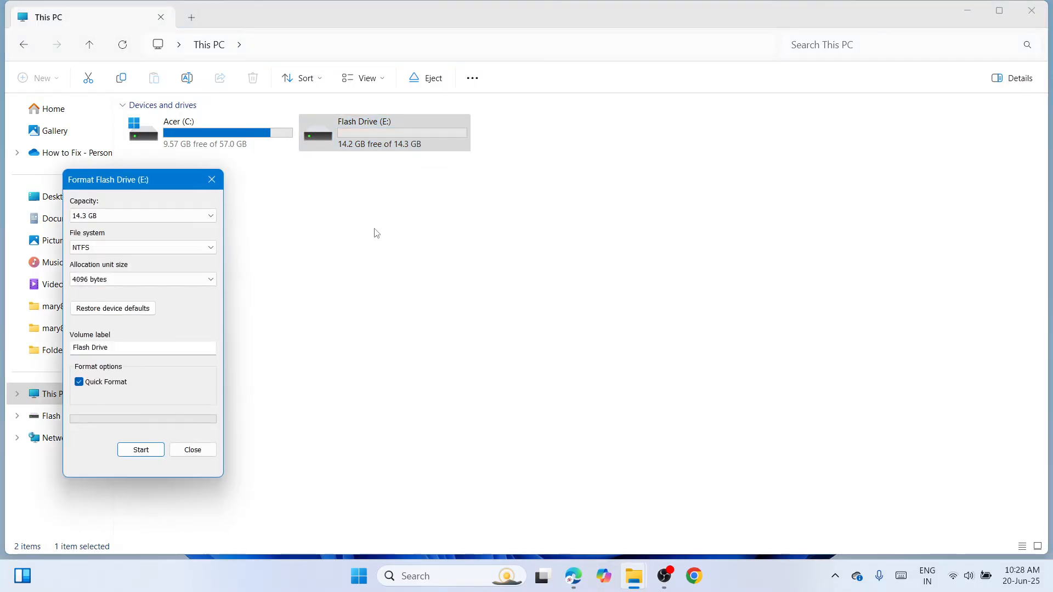
{"action": "left_click_drag", "start_coordinate": [170, 177], "coordinate": [592, 85]}
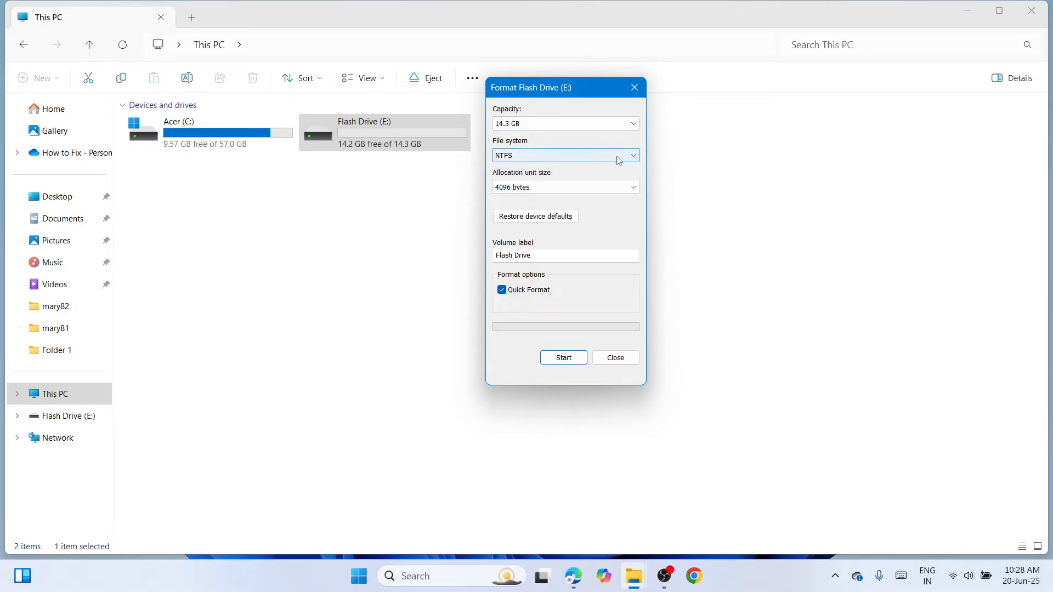
Try to format Flash Drive (E:) as NTFS, cancel at the data-erase warning, and close File Explorer.
{"action": "left_click", "coordinate": [634, 156]}
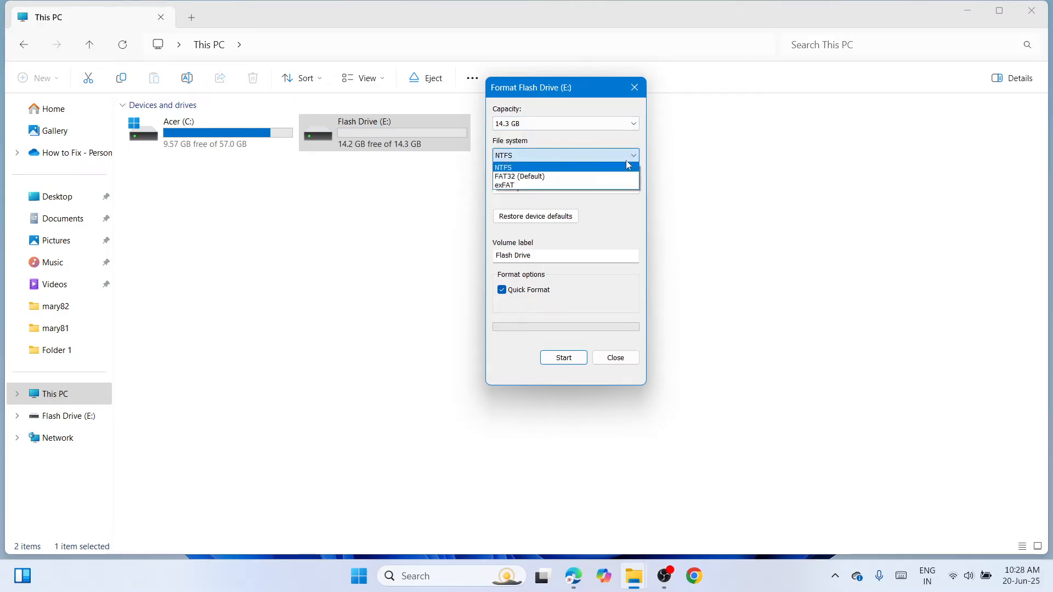
{"action": "left_click", "coordinate": [598, 170]}
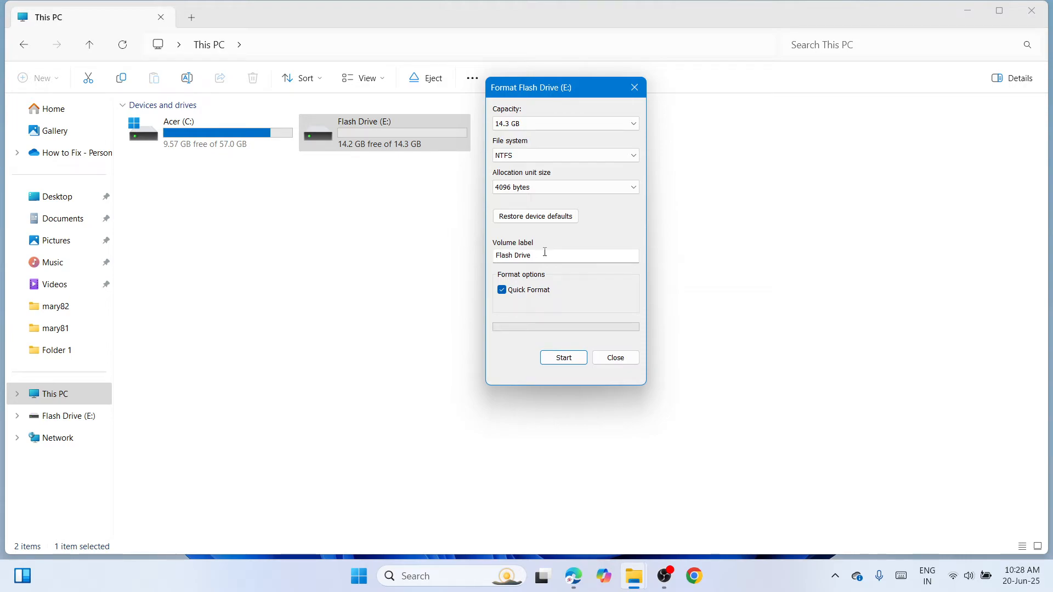
{"action": "mouse_move", "coordinate": [538, 255]}
{"action": "left_mouse_down"}
{"action": "mouse_move", "coordinate": [487, 259]}
{"action": "mouse_move", "coordinate": [549, 264]}
{"action": "left_mouse_up"}
{"action": "left_click", "coordinate": [560, 358]}
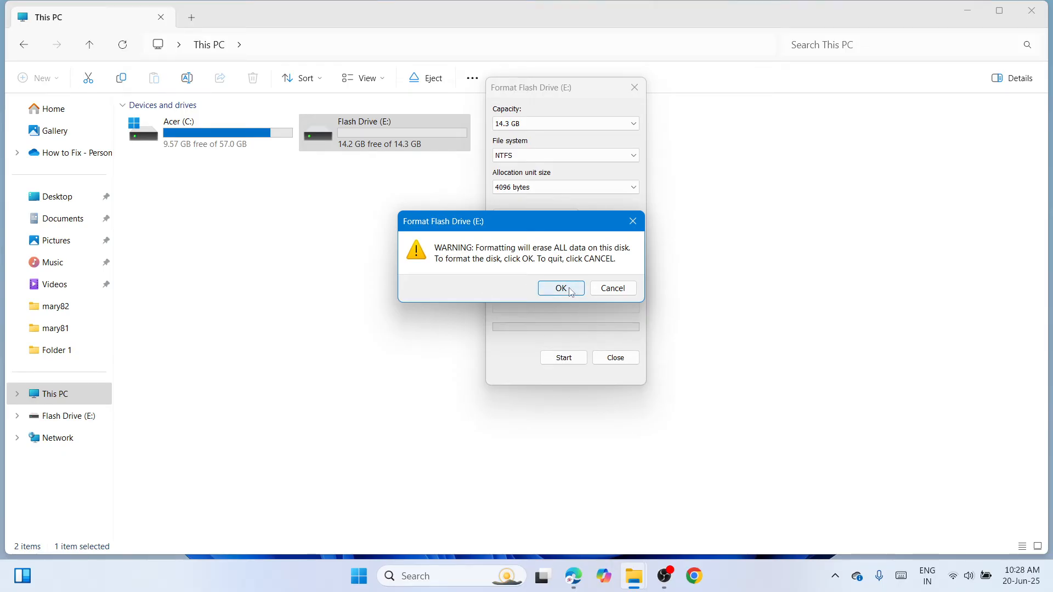
{"action": "left_click", "coordinate": [613, 288]}
{"action": "left_click", "coordinate": [615, 358]}
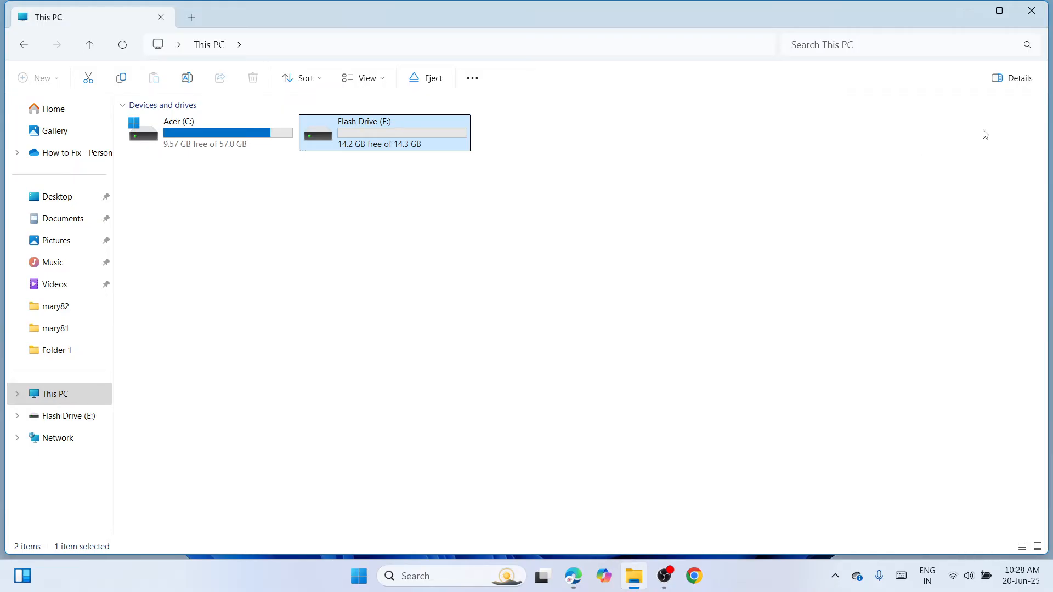
{"action": "left_click", "coordinate": [1033, 14]}
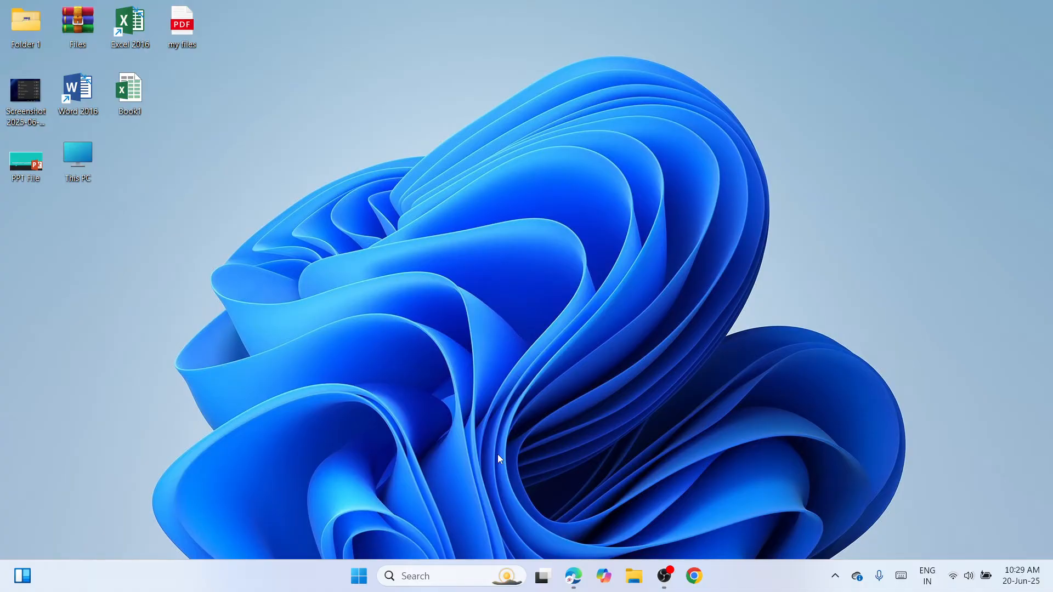
Search Windows for cmd and run Command Prompt as administrator.
{"action": "left_click", "coordinate": [421, 577]}
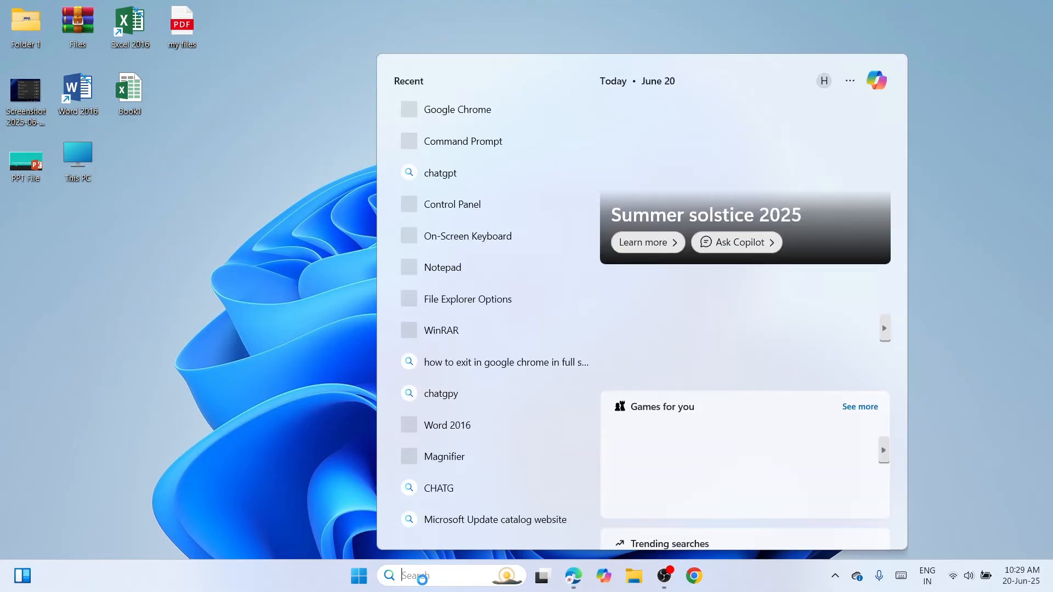
{"action": "type", "text": "cm"}
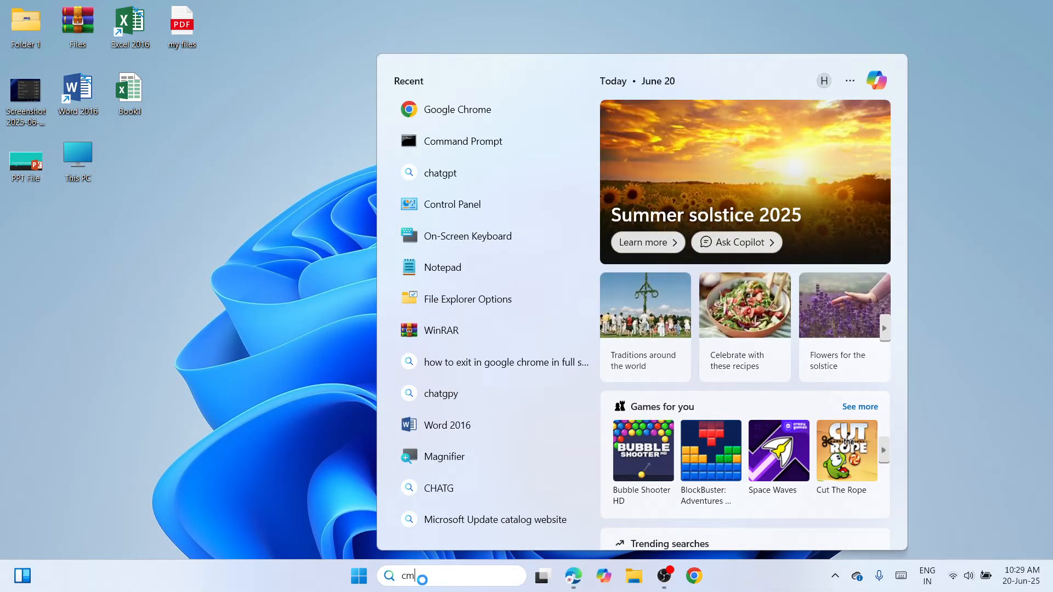
{"action": "type", "text": "d"}
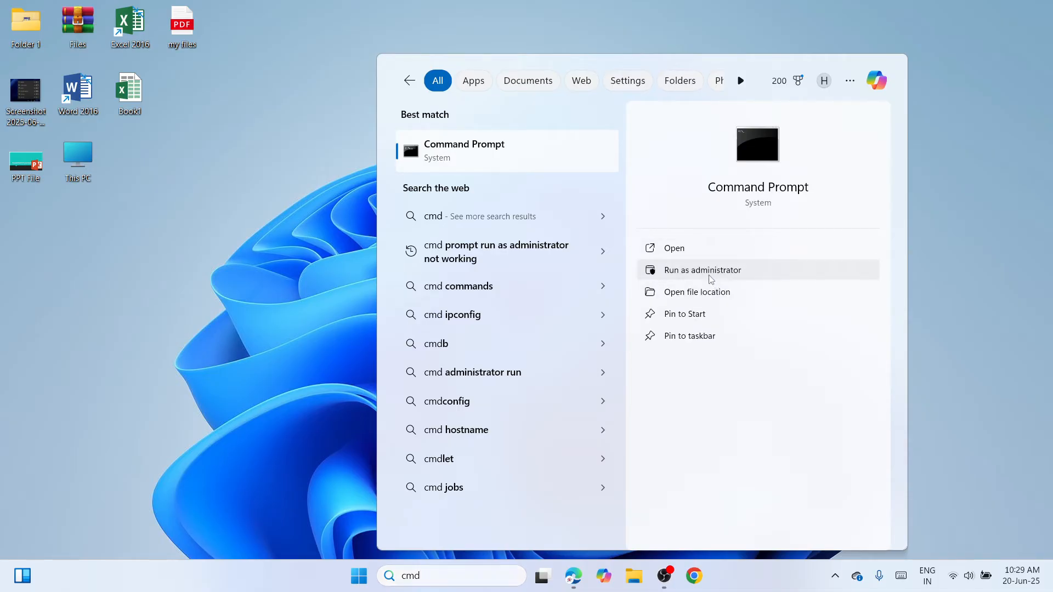
{"action": "left_click", "coordinate": [710, 276]}
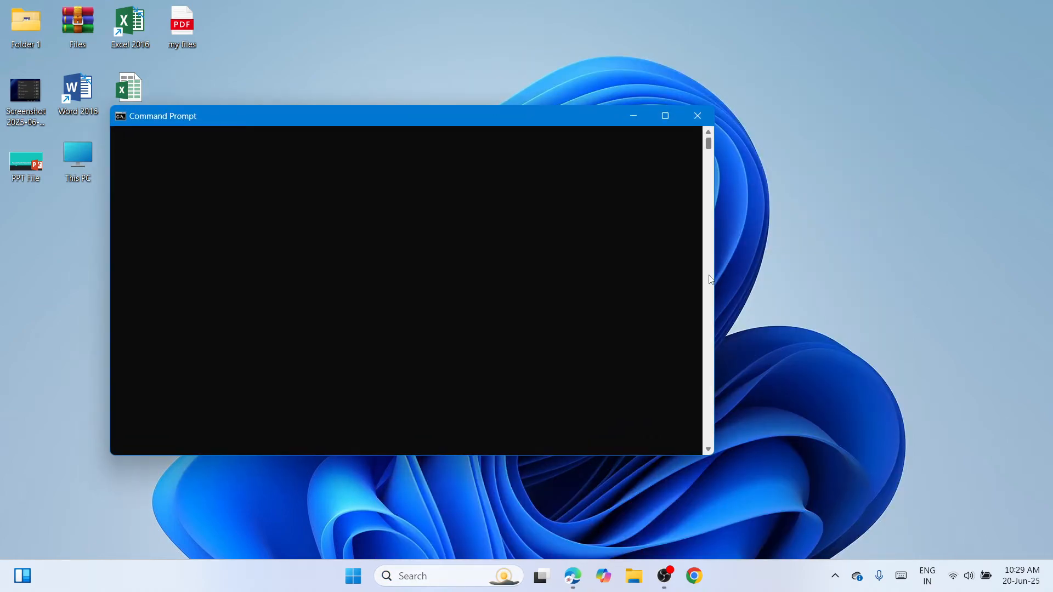
{"action": "left_click_drag", "start_coordinate": [503, 117], "coordinate": [624, 121]}
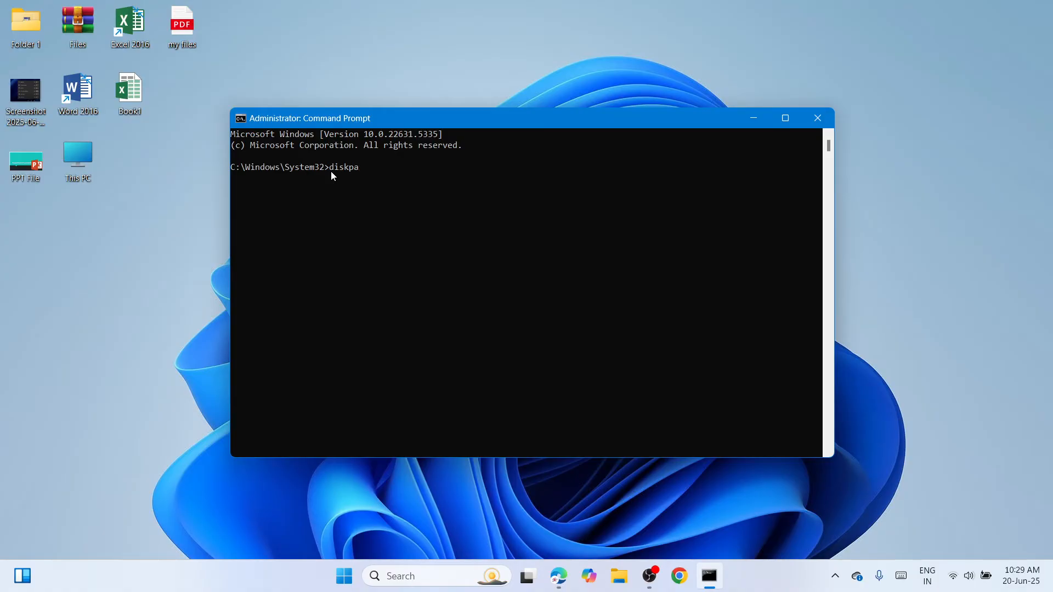
Launch diskpart and run list disk to list the attached disks.
{"action": "type", "text": "rt"}
{"action": "key", "text": "Return"}
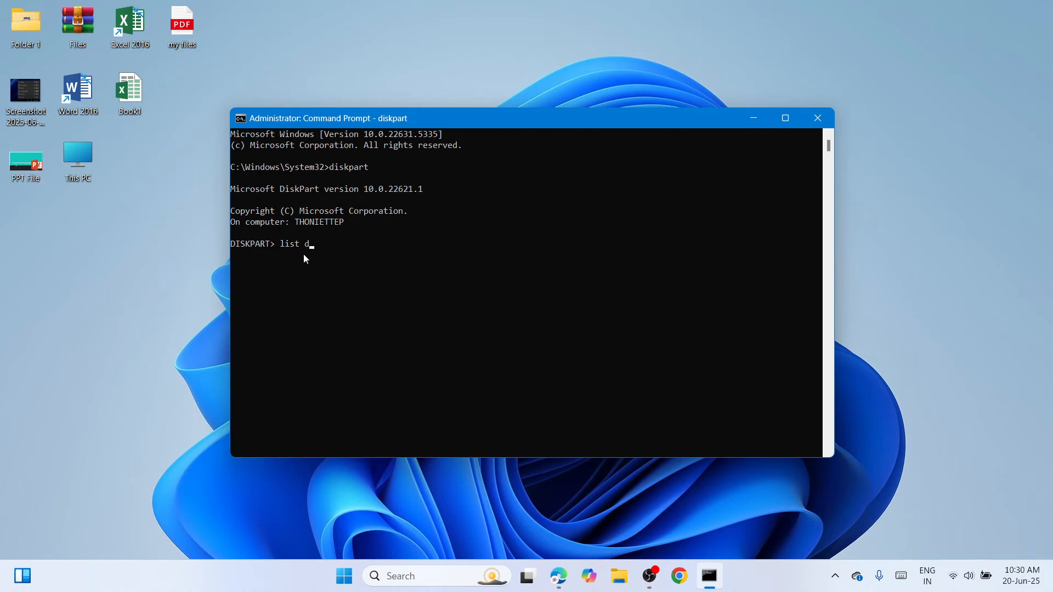
{"action": "key", "text": "Return"}
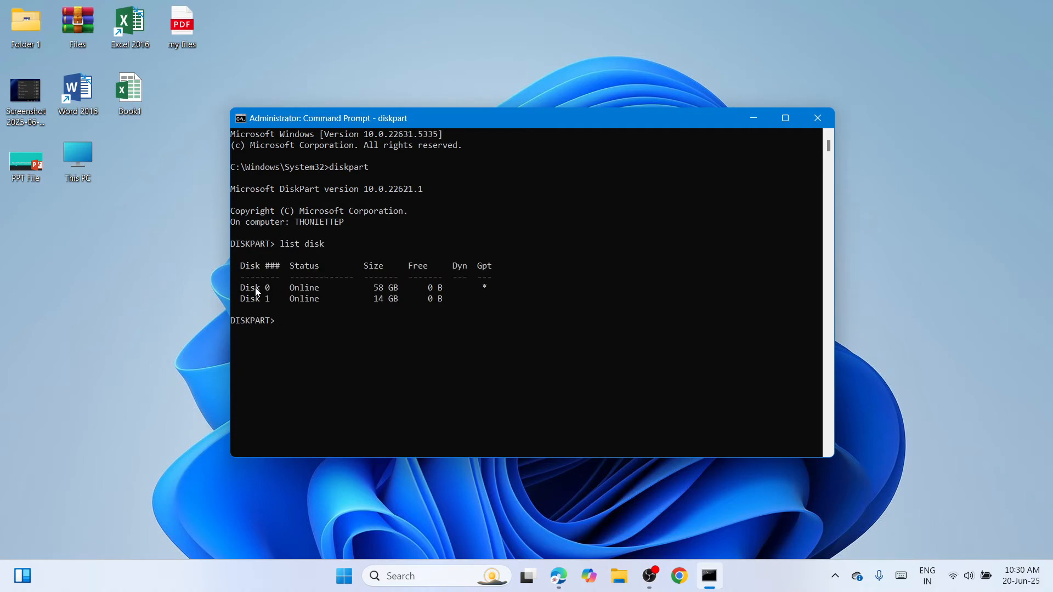
Compare the listed disk sizes with the drive capacities in This PC to identify the flash drive's disk number.
{"action": "left_click_drag", "start_coordinate": [254, 287], "coordinate": [289, 287]}
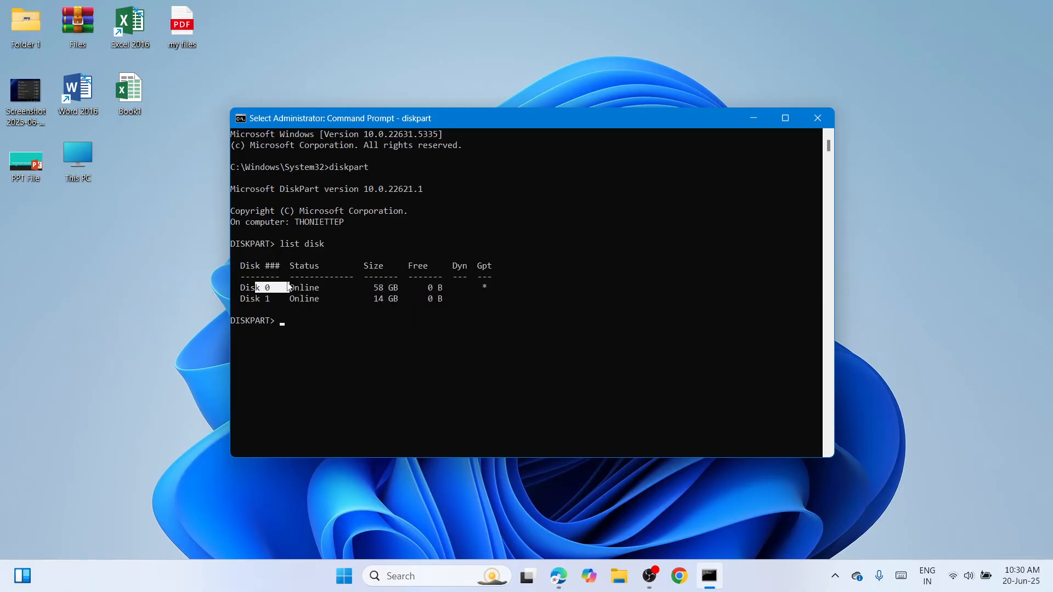
{"action": "left_click", "coordinate": [263, 279]}
{"action": "left_click", "coordinate": [264, 287]}
{"action": "left_click", "coordinate": [629, 577]}
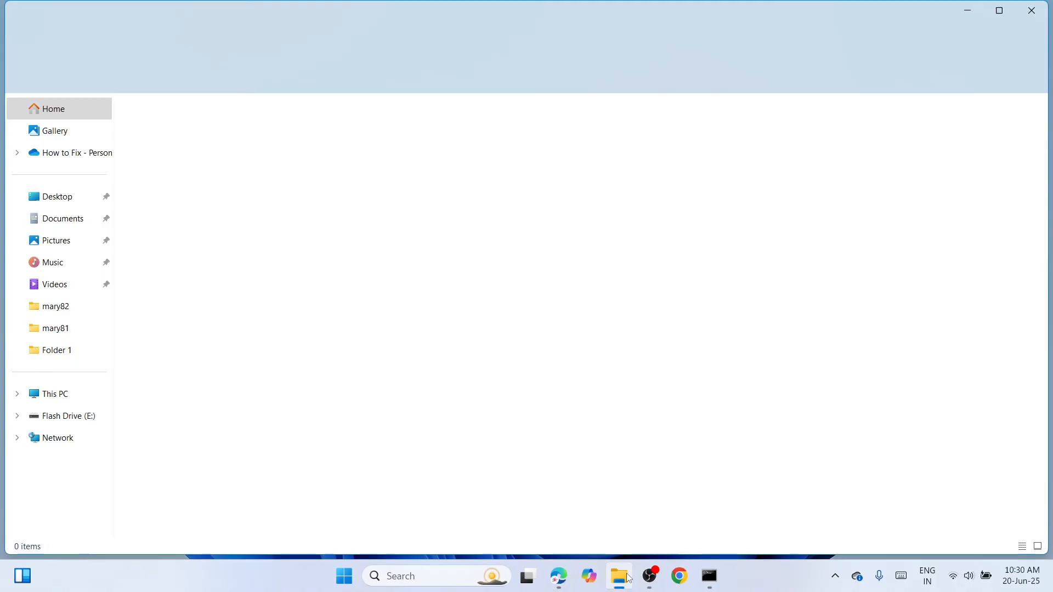
{"action": "left_click", "coordinate": [76, 389]}
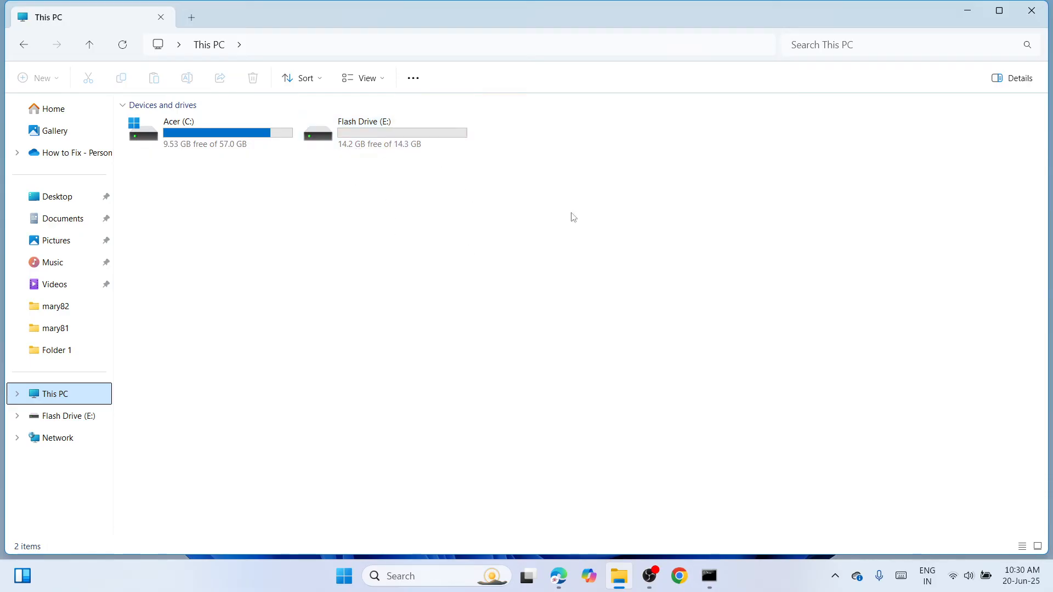
{"action": "left_click", "coordinate": [1031, 11]}
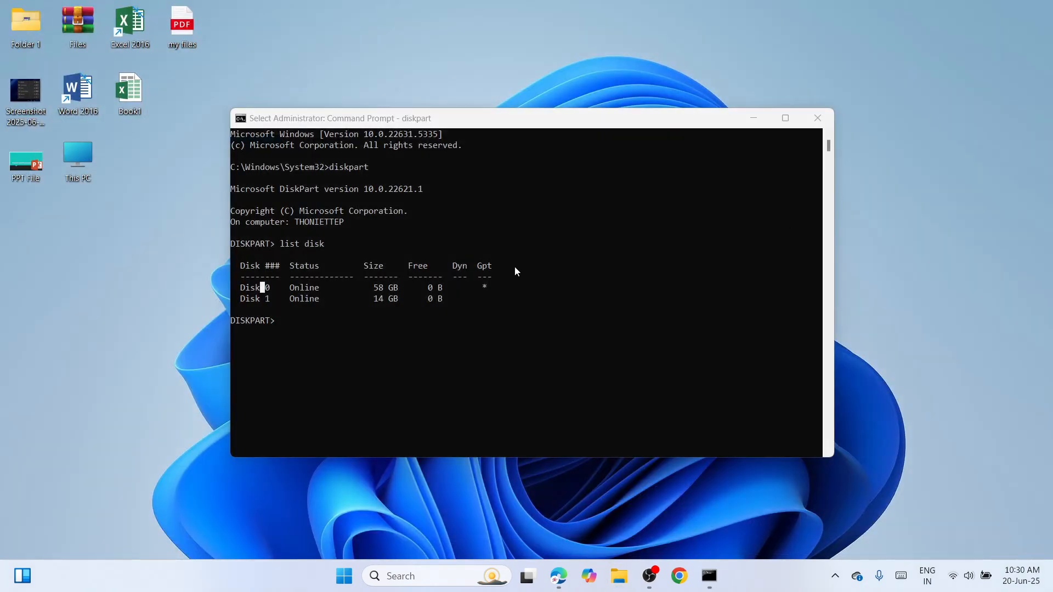
{"action": "left_click", "coordinate": [387, 300]}
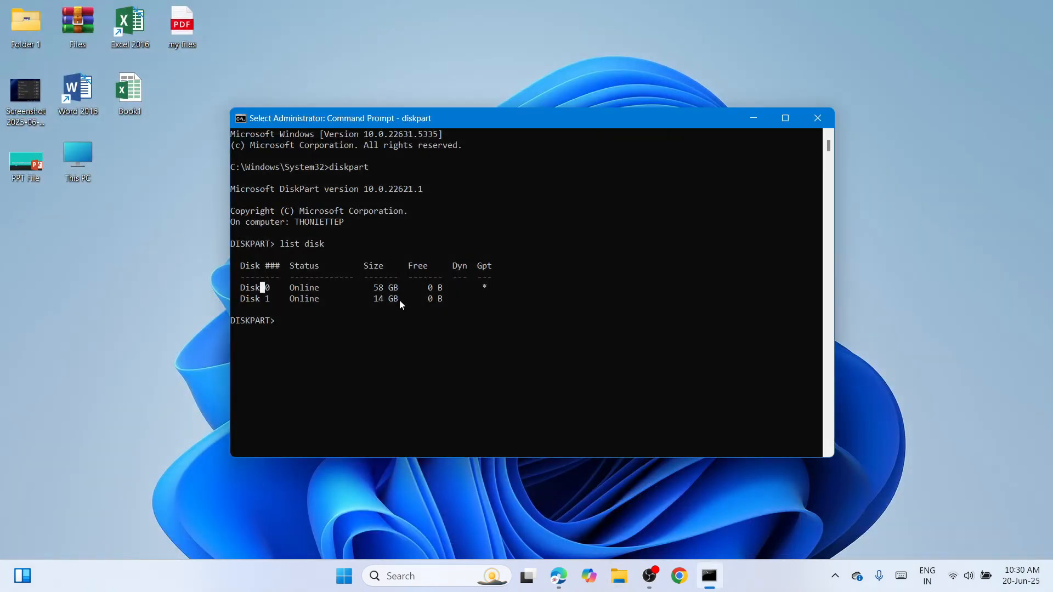
Select the flash drive in DiskPart with the command select disk 1.
{"action": "left_click", "coordinate": [281, 321]}
{"action": "type", "text": "selec"}
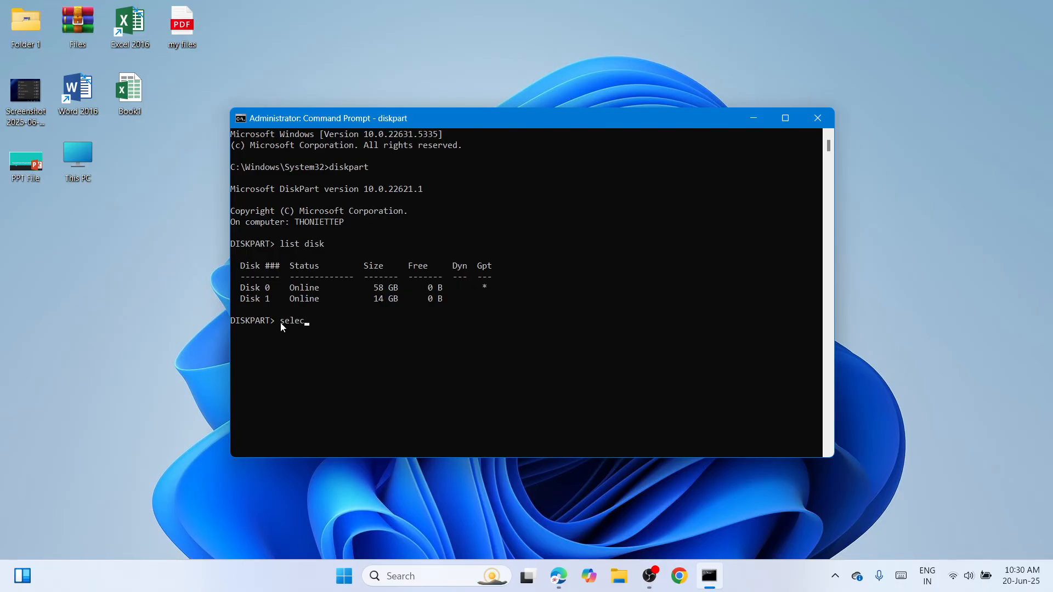
{"action": "type", "text": "t disk"}
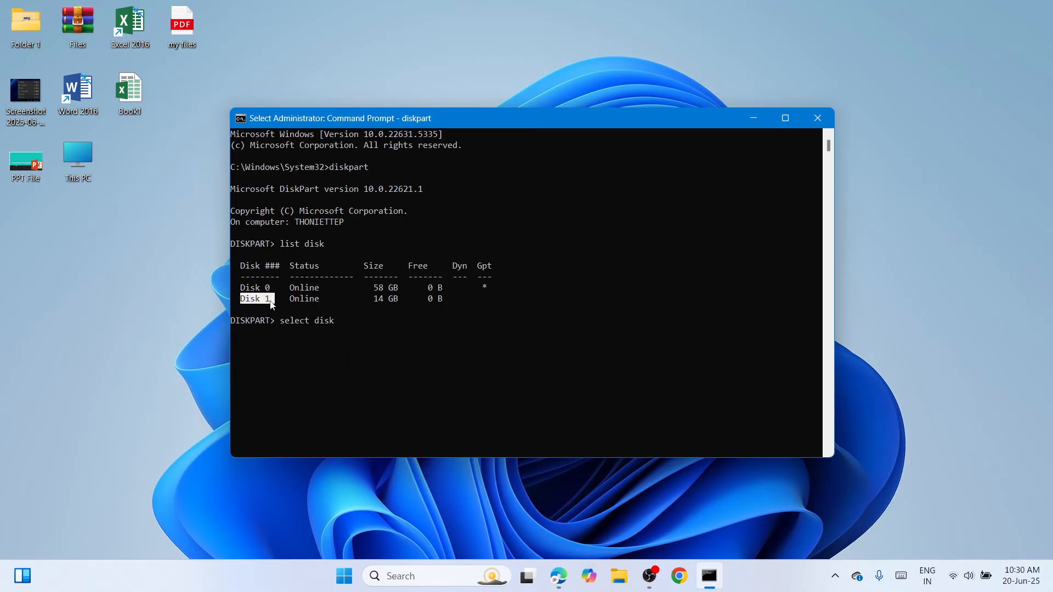
{"action": "left_click", "coordinate": [341, 327]}
{"action": "type", "text": "1"}
{"action": "key", "text": "Return"}
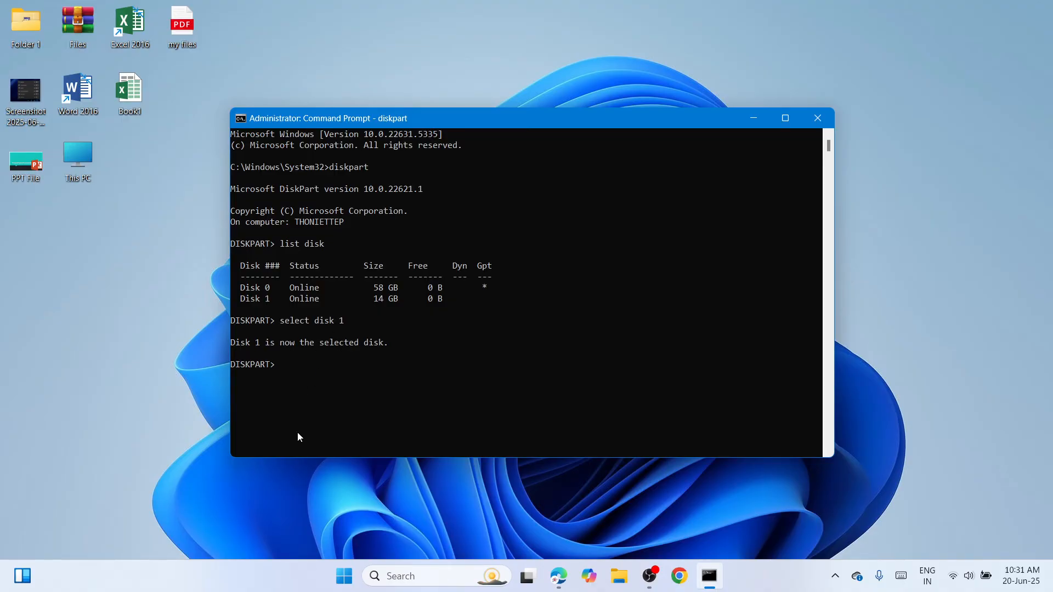
Erase the selected disk with the clean command and close Command Prompt.
{"action": "type", "text": "clean"}
{"action": "key", "text": "Return"}
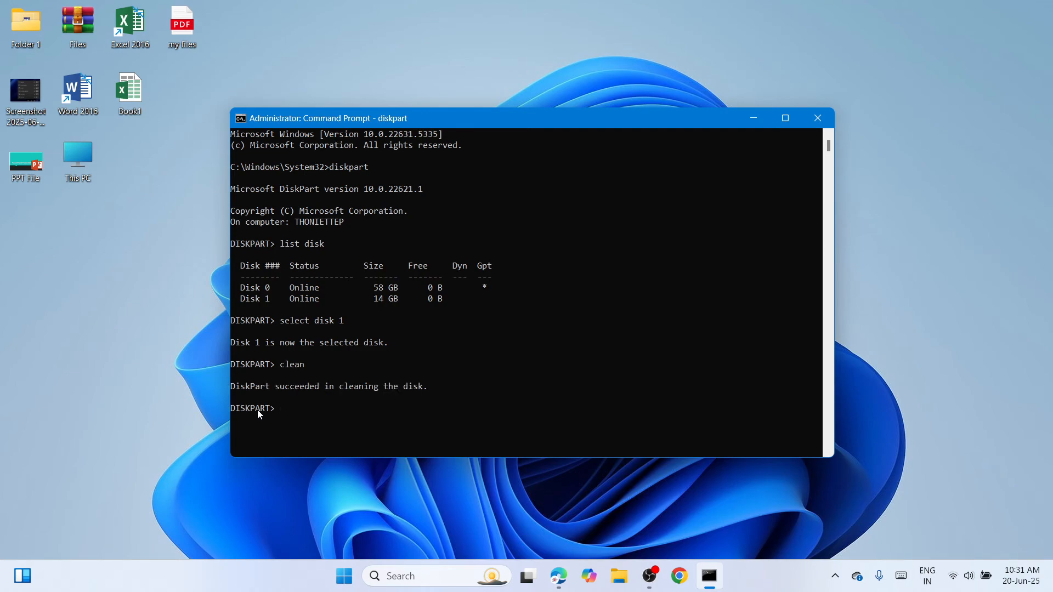
{"action": "left_click_drag", "start_coordinate": [247, 390], "coordinate": [418, 395]}
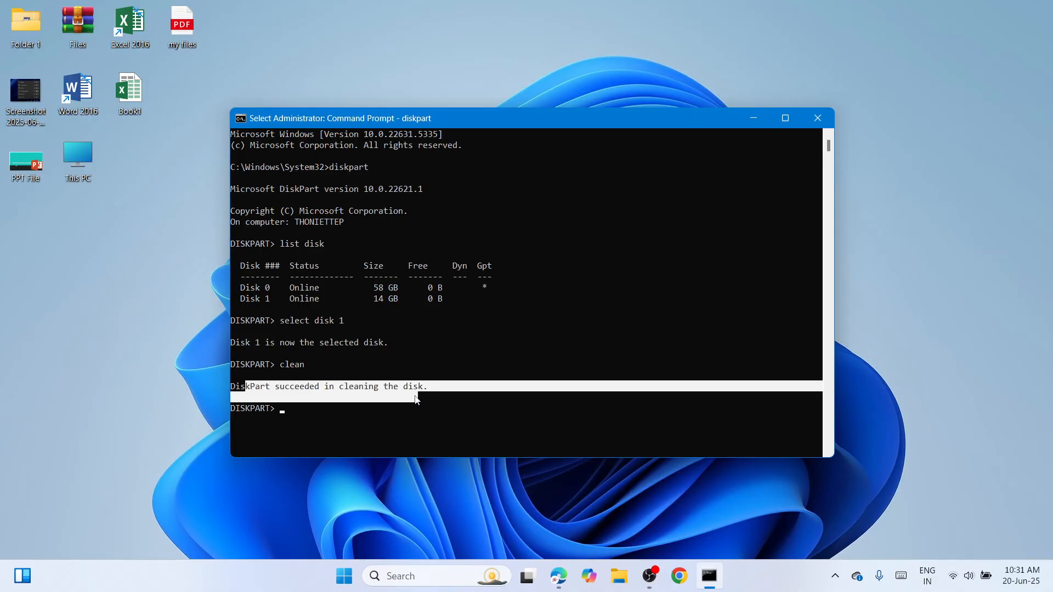
{"action": "left_click", "coordinate": [818, 118]}
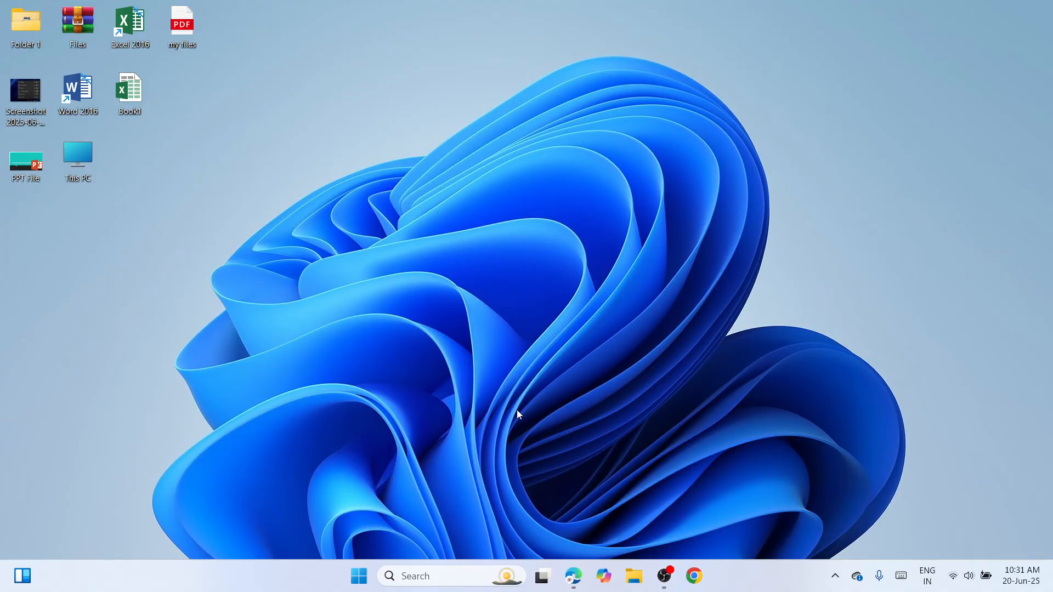
Open Disk Management and move its window toward the middle of the desktop.
{"action": "right_click", "coordinate": [358, 578]}
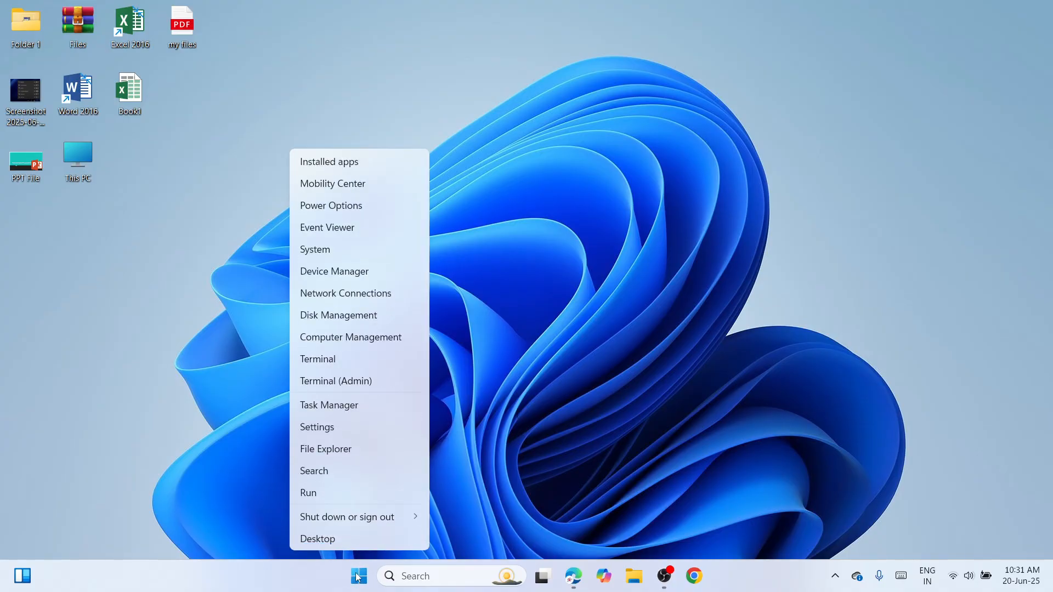
{"action": "left_click", "coordinate": [347, 315]}
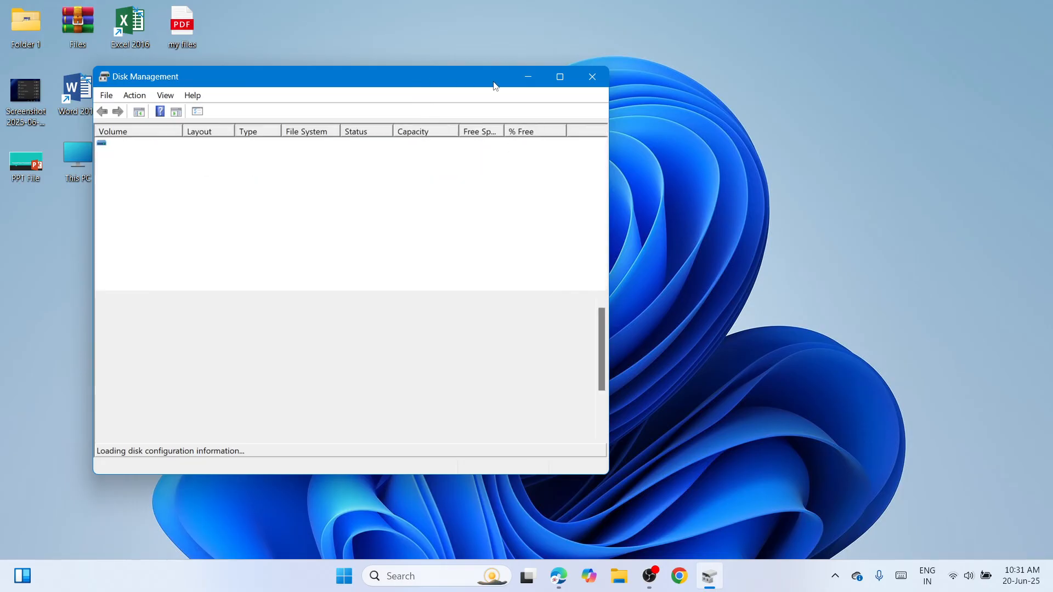
{"action": "left_click_drag", "start_coordinate": [314, 73], "coordinate": [442, 87]}
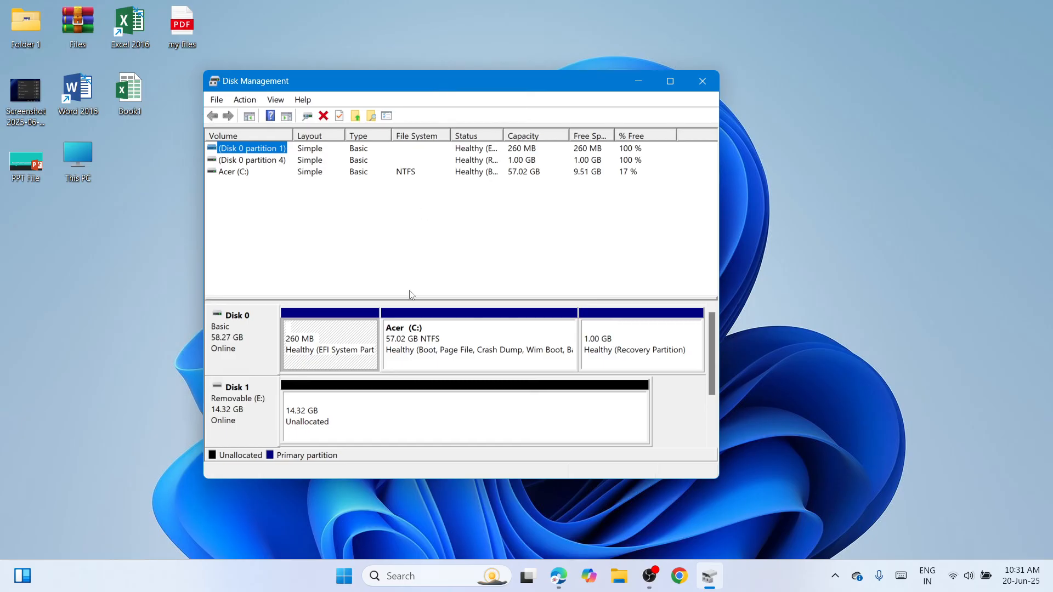
Start a new simple volume on the unallocated space of Disk 1, using the full size of 14662 MB.
{"action": "left_click", "coordinate": [425, 406]}
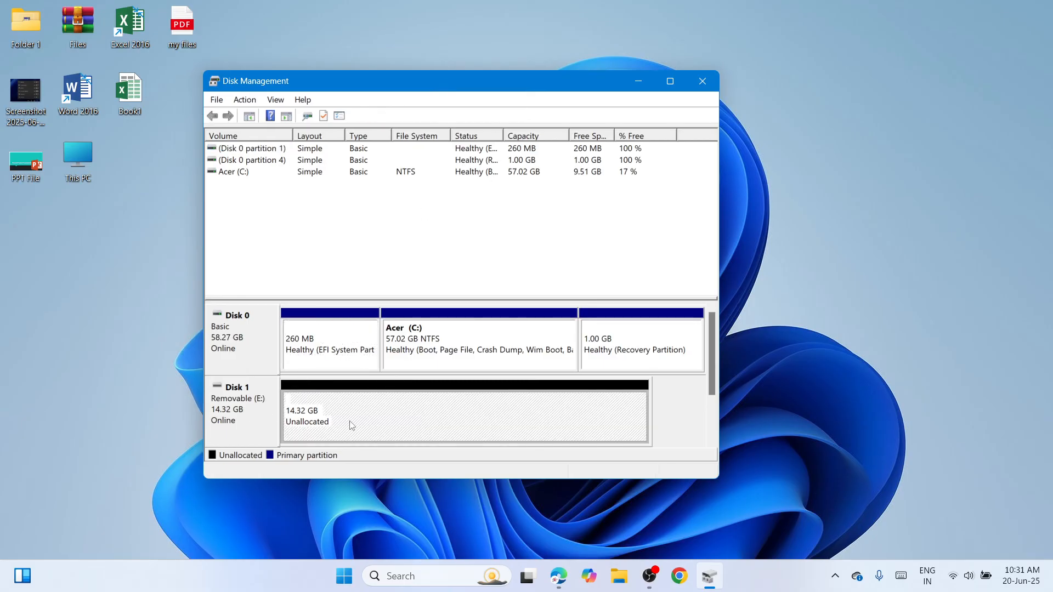
{"action": "right_click", "coordinate": [442, 421]}
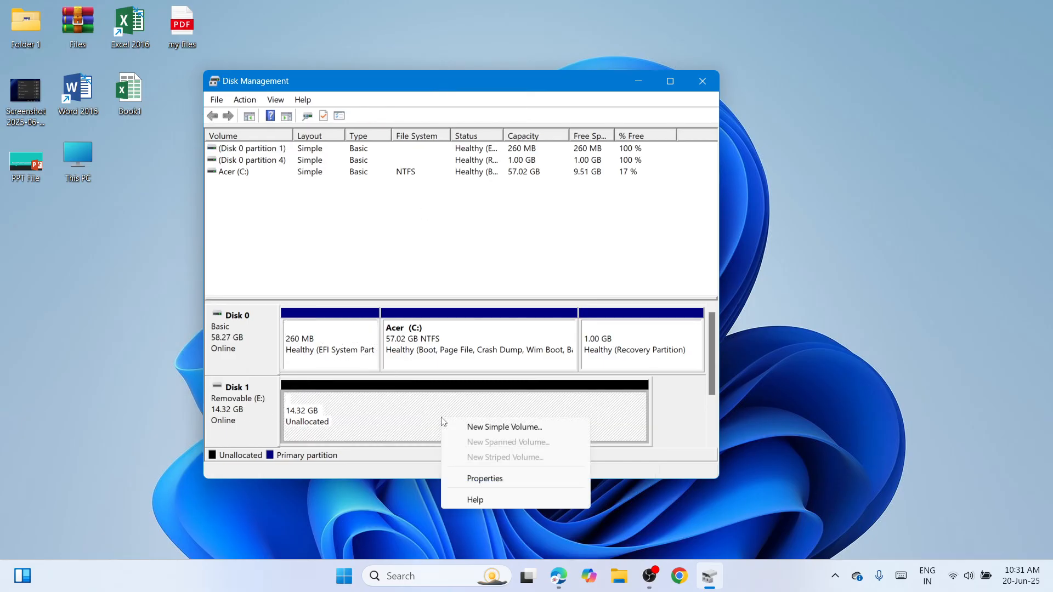
{"action": "left_click", "coordinate": [495, 430]}
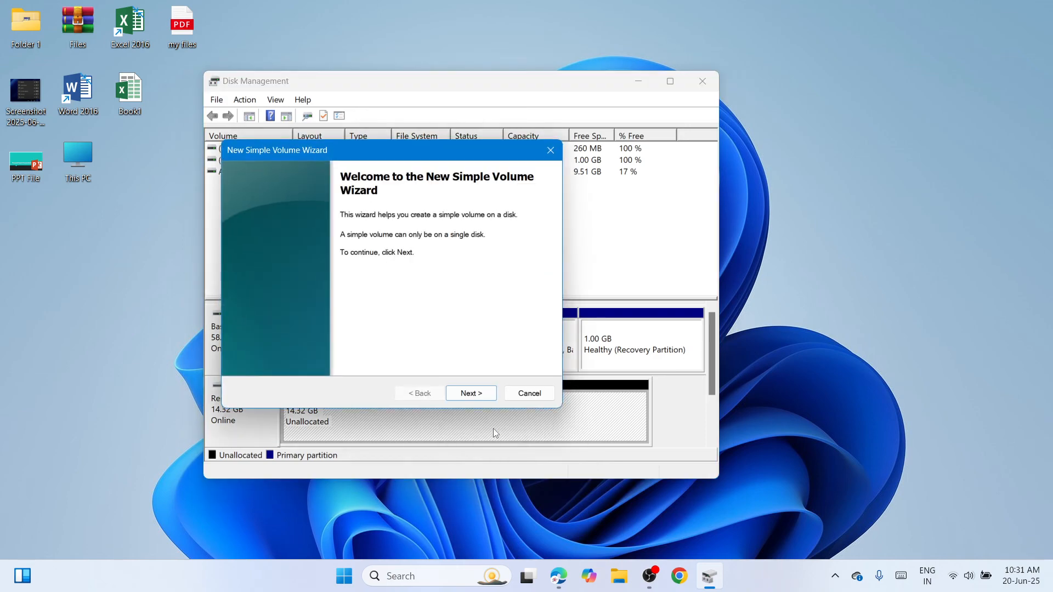
{"action": "left_click", "coordinate": [472, 395]}
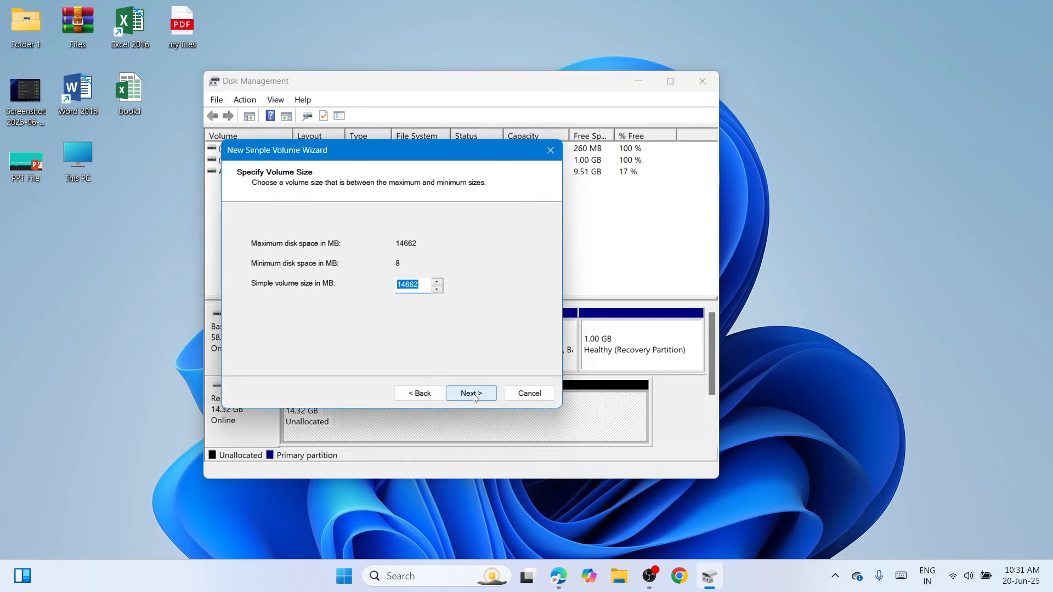
{"action": "left_click", "coordinate": [472, 394]}
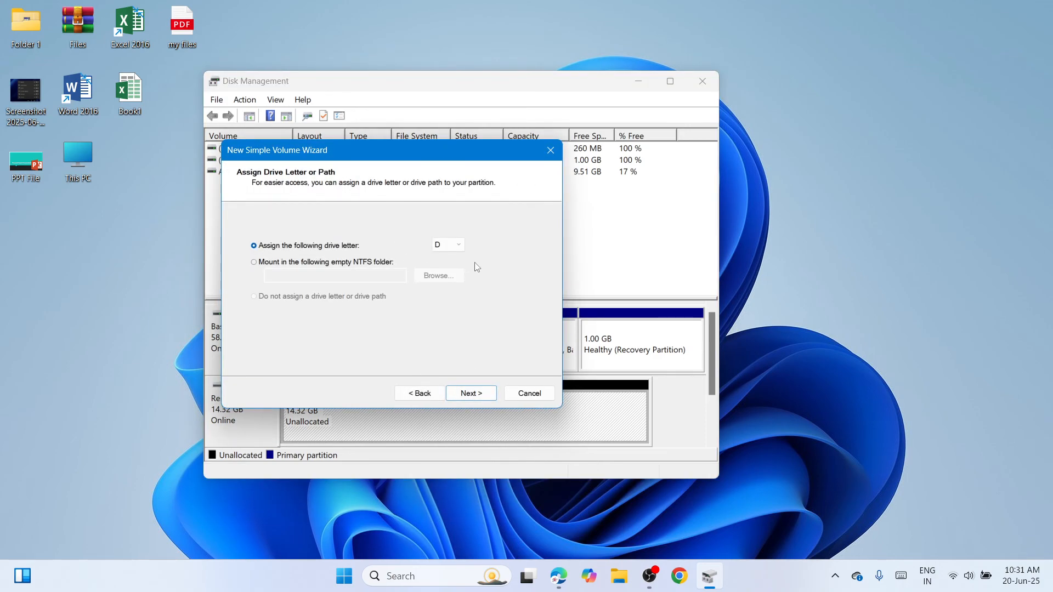
Assign drive letter D to the new volume and continue to the format settings.
{"action": "left_click", "coordinate": [459, 245]}
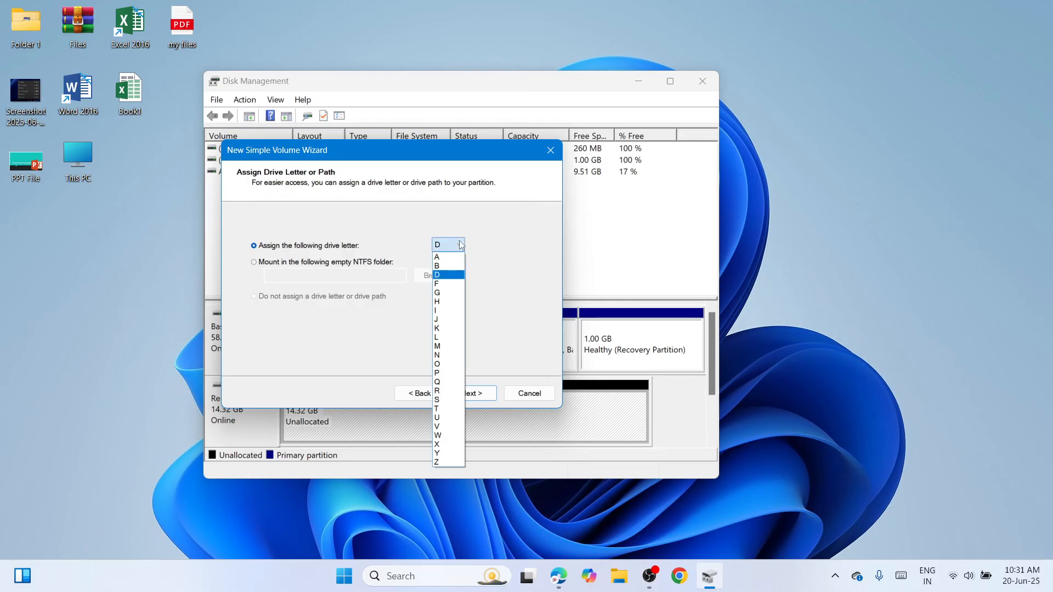
{"action": "left_click", "coordinate": [444, 275]}
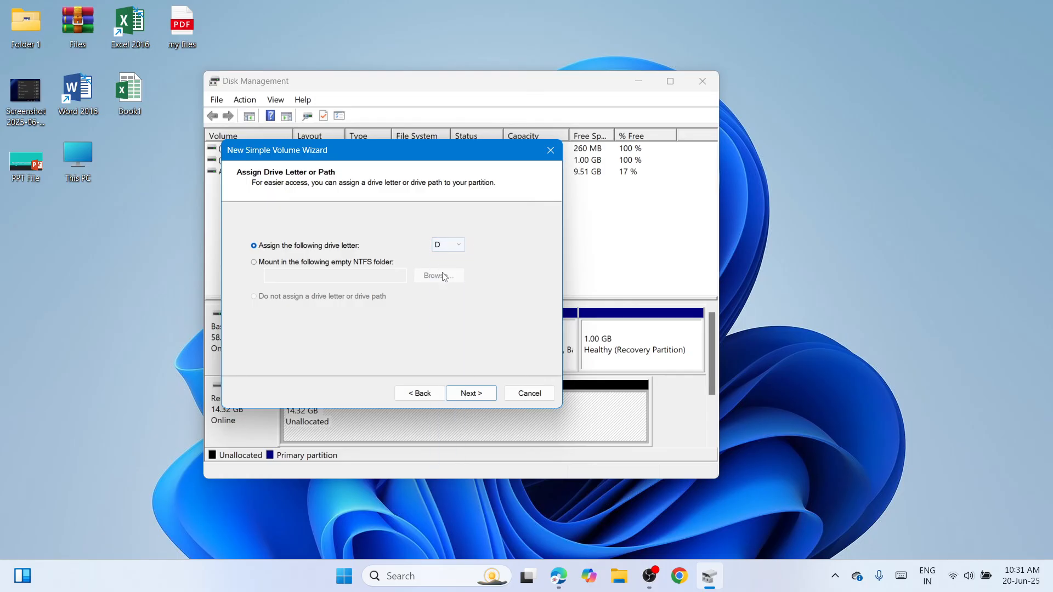
{"action": "left_click", "coordinate": [471, 394]}
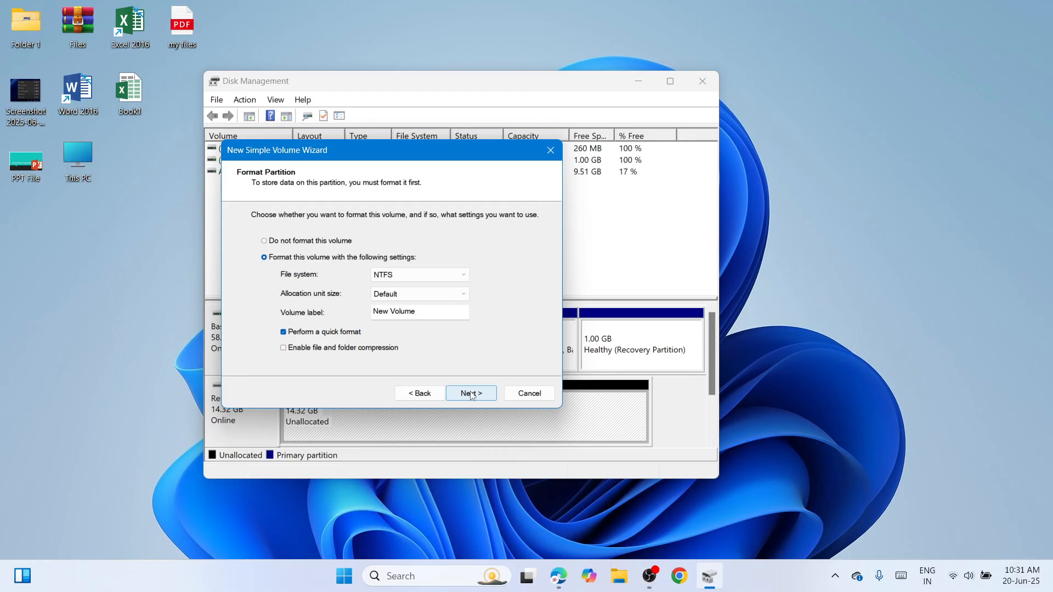
Set the volume to format as NTFS with the label USB Drive, and complete the wizard to create it.
{"action": "left_click", "coordinate": [464, 275]}
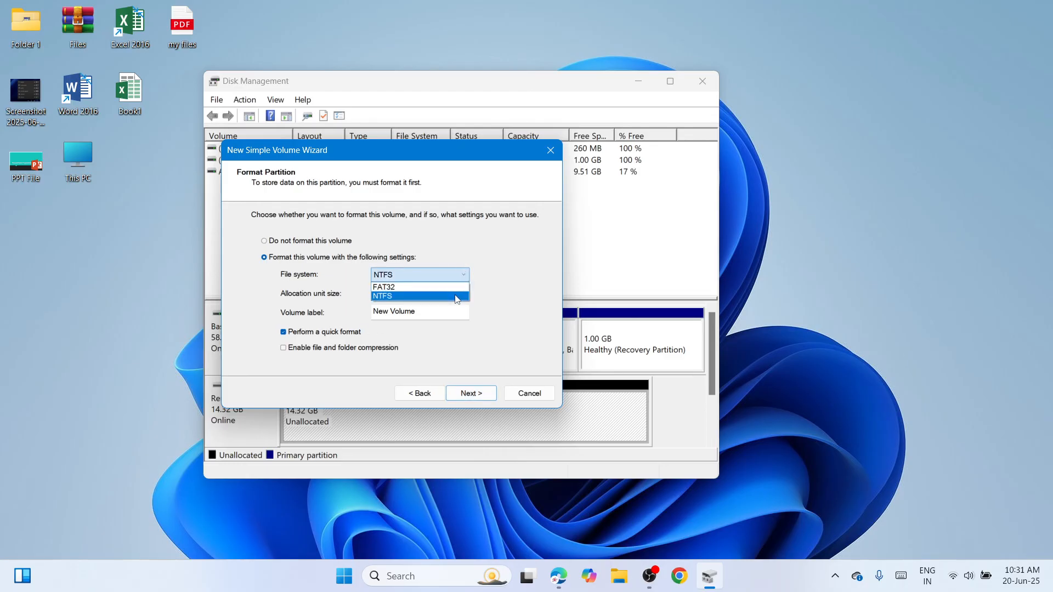
{"action": "left_click", "coordinate": [456, 297]}
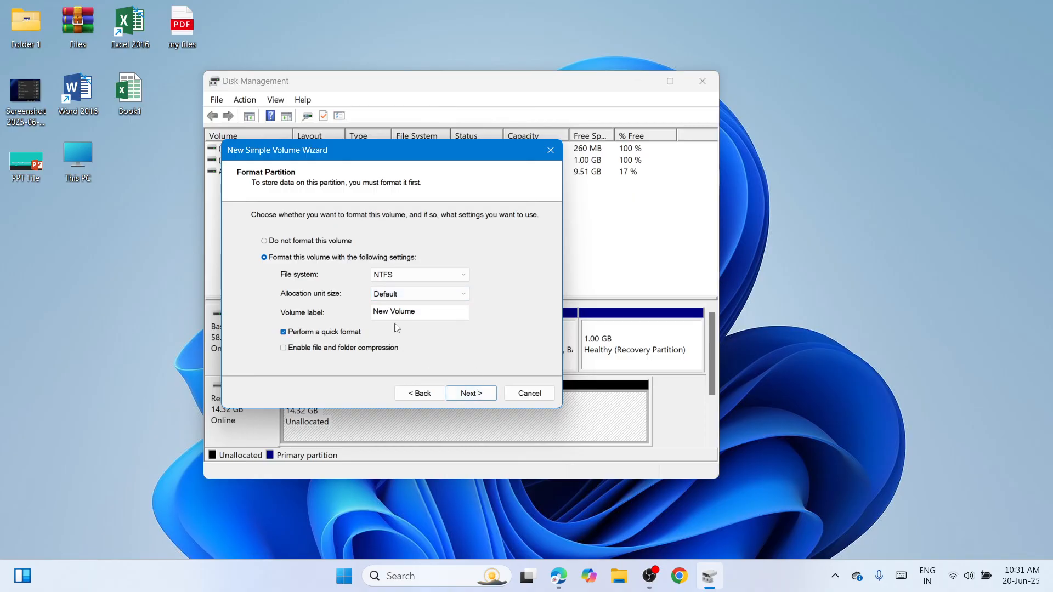
{"action": "left_click", "coordinate": [433, 312]}
{"action": "key", "text": "BackSpace"}
{"action": "key", "text": "BackSpace"}
{"action": "key", "text": "BackSpace"}
{"action": "key", "text": "BackSpace"}
{"action": "key", "text": "BackSpace"}
{"action": "key", "text": "BackSpace"}
{"action": "key", "text": "BackSpace"}
{"action": "key", "text": "BackSpace"}
{"action": "key", "text": "BackSpace"}
{"action": "key", "text": "BackSpace"}
{"action": "type", "text": "USB Drive"}
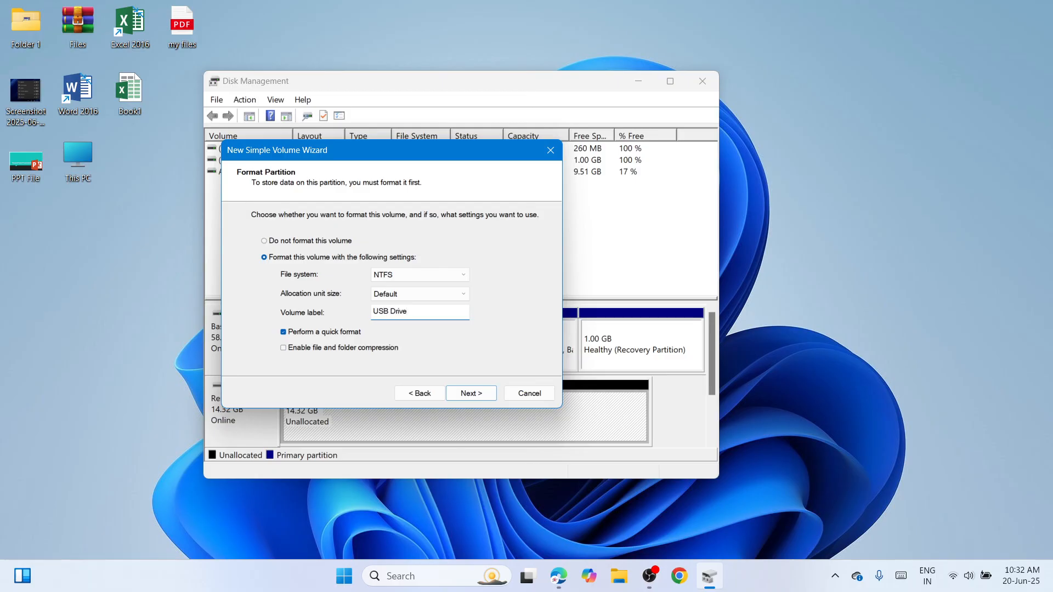
{"action": "left_click", "coordinate": [480, 394]}
{"action": "left_click", "coordinate": [472, 394]}
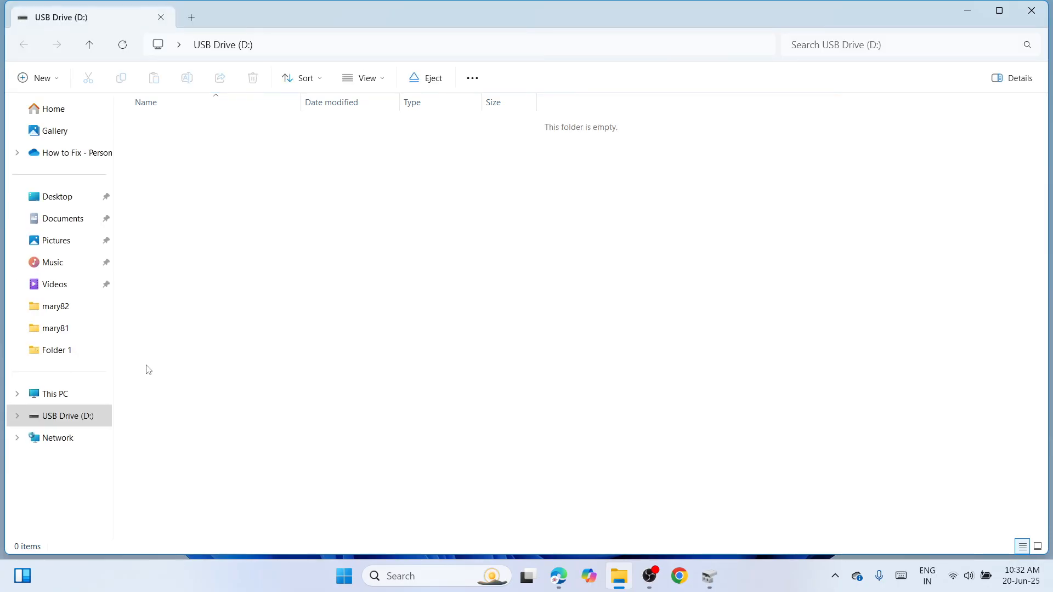
Check the new USB drive among the drives in This PC, and close File Explorer and Disk Management.
{"action": "left_click", "coordinate": [43, 392]}
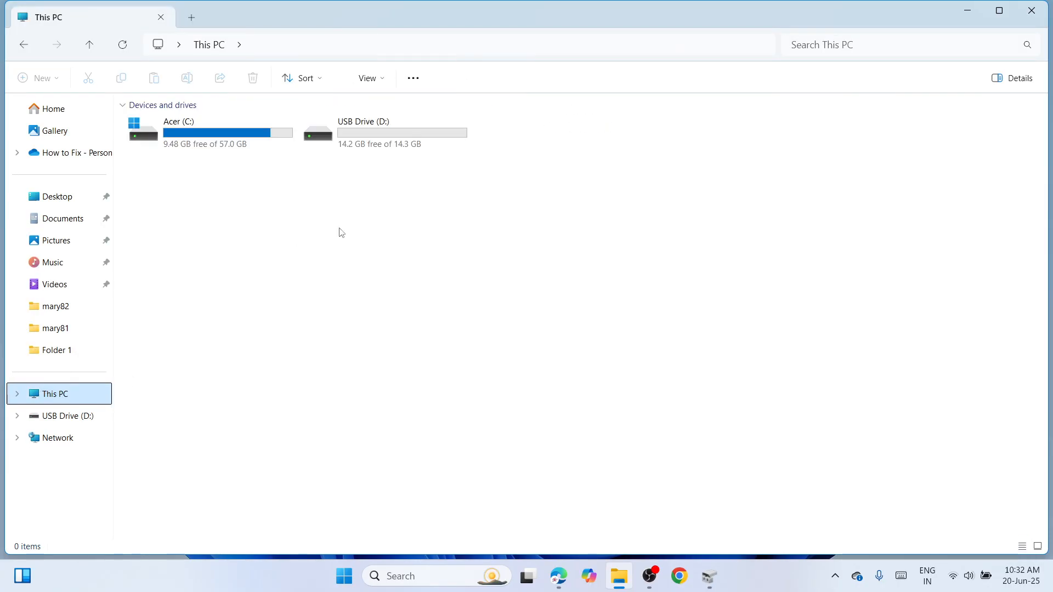
{"action": "left_click", "coordinate": [1032, 10]}
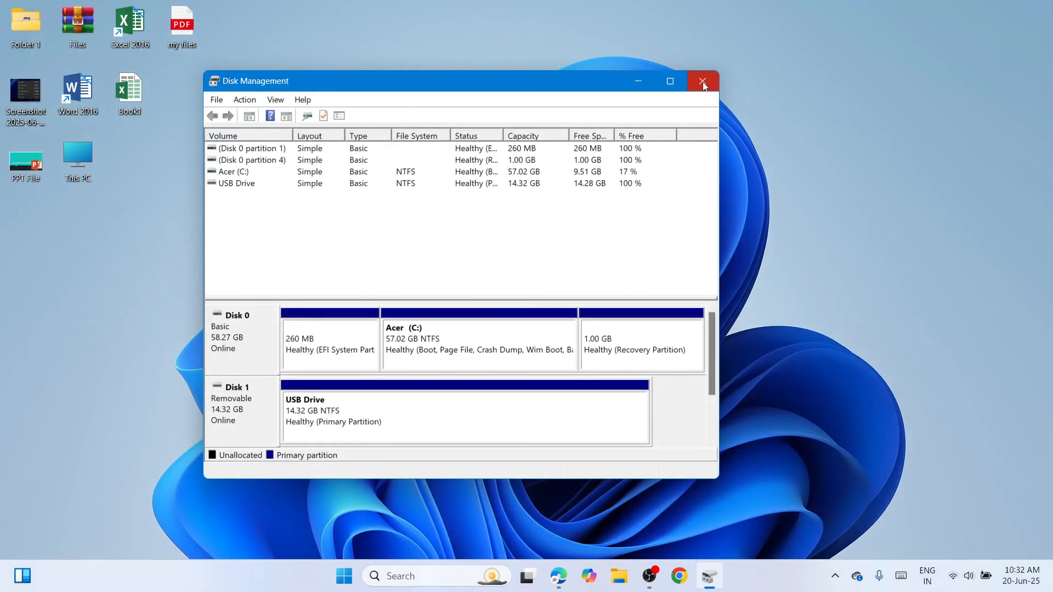
{"action": "left_click", "coordinate": [701, 82]}
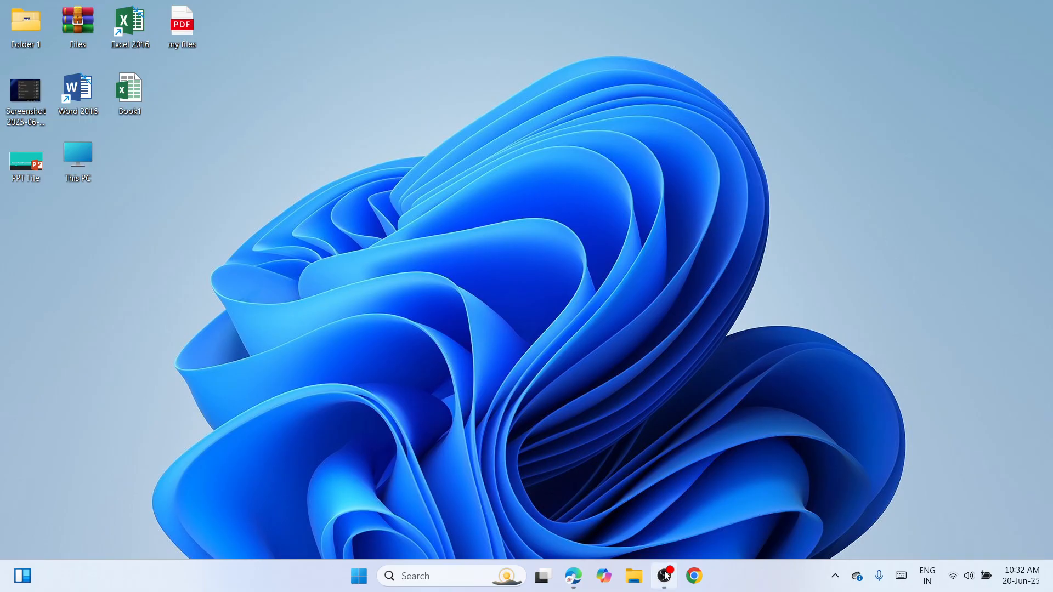